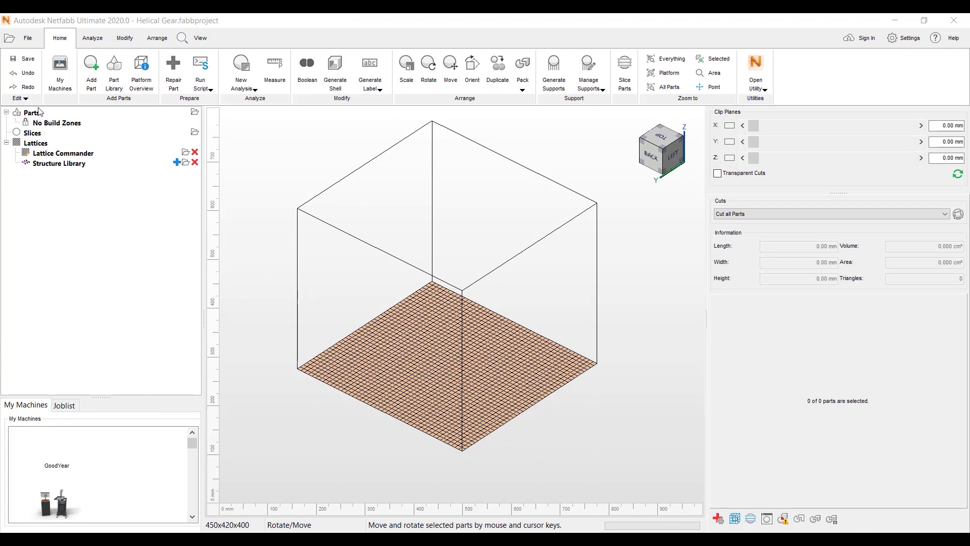
Import Helical Gear.SLDPRT from the Lattice_videoes folder as a new part.
left_click(91, 63)
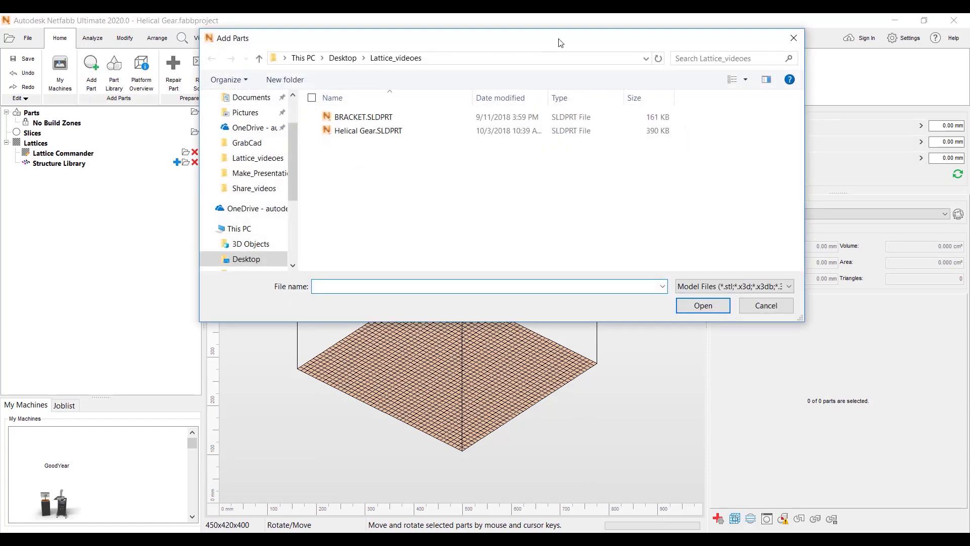
left_click_drag(560, 42, 583, 85)
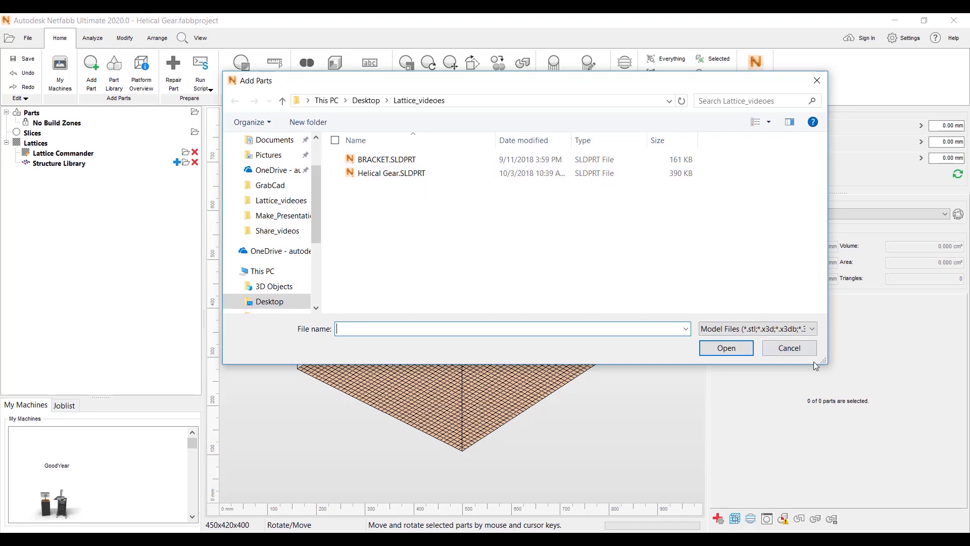
left_click(812, 329)
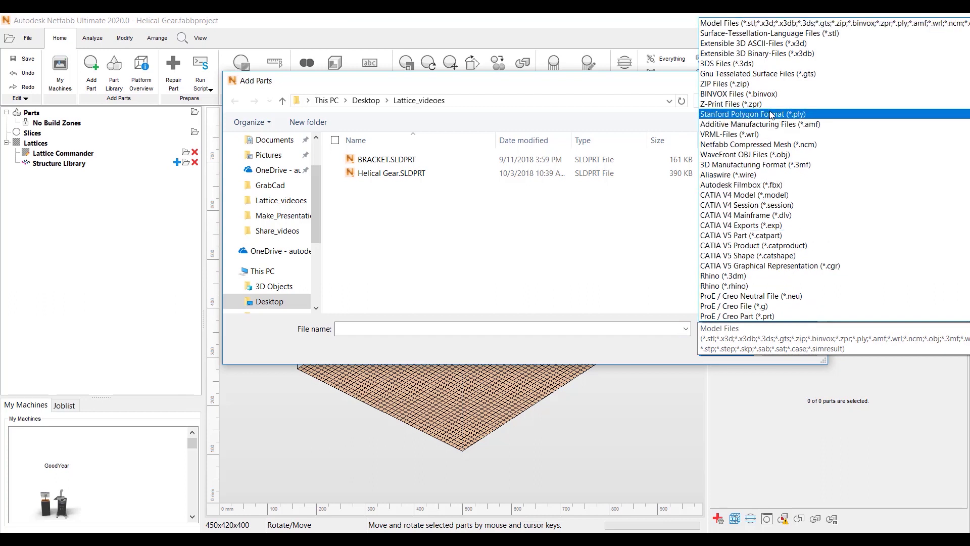
scroll(772, 115, "down", 7)
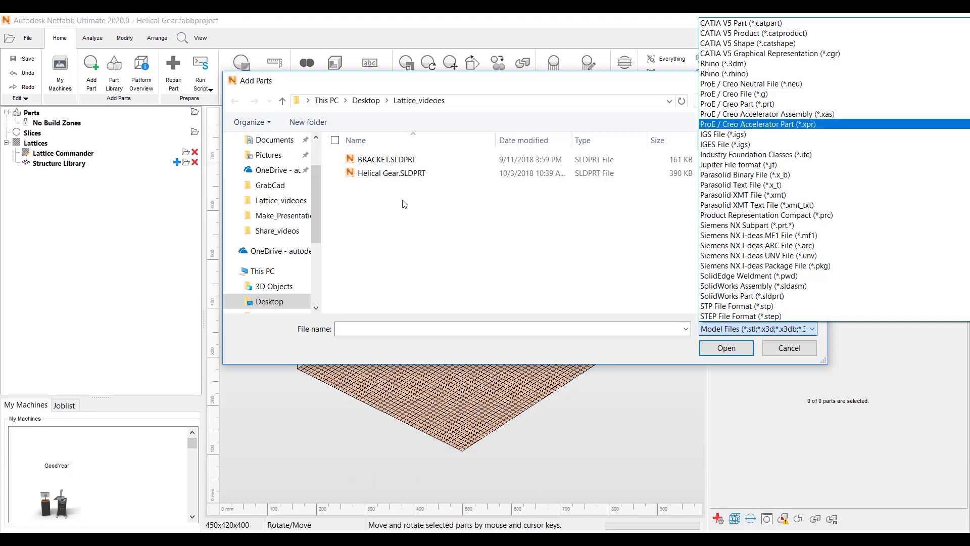
left_click(391, 177)
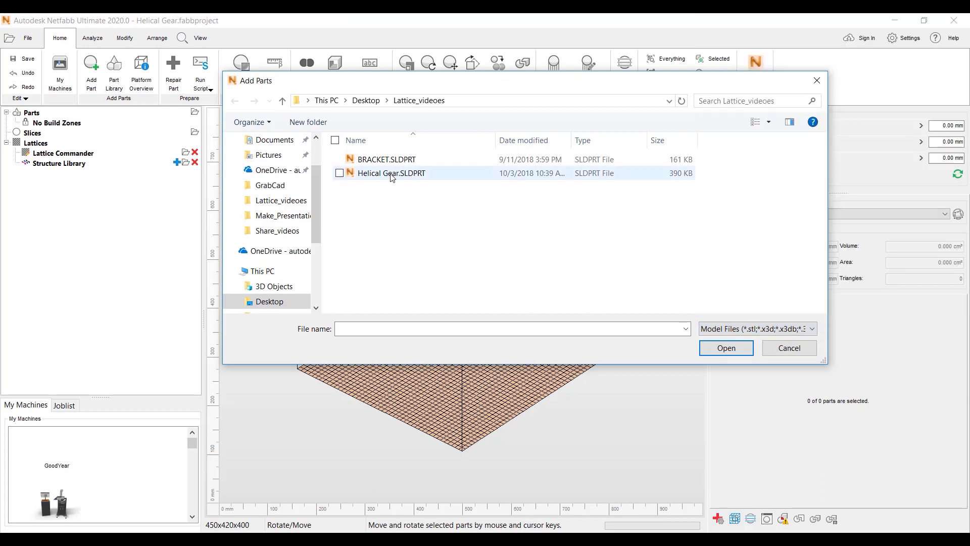
left_click(391, 175)
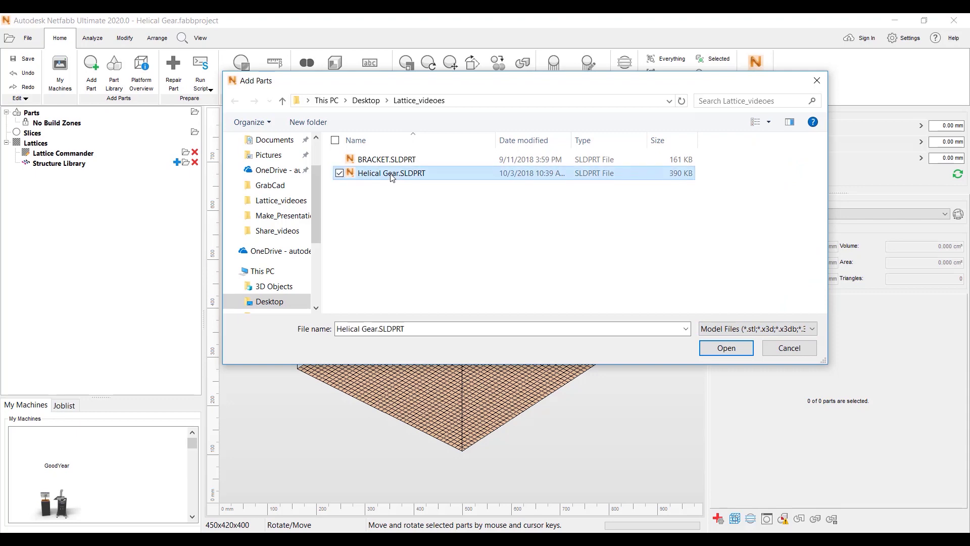
left_click(732, 350)
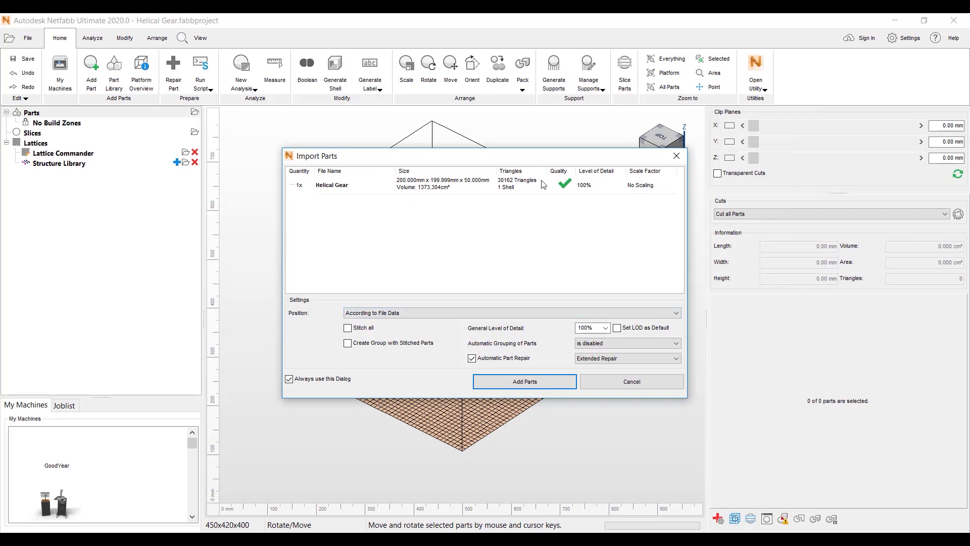
left_click(516, 382)
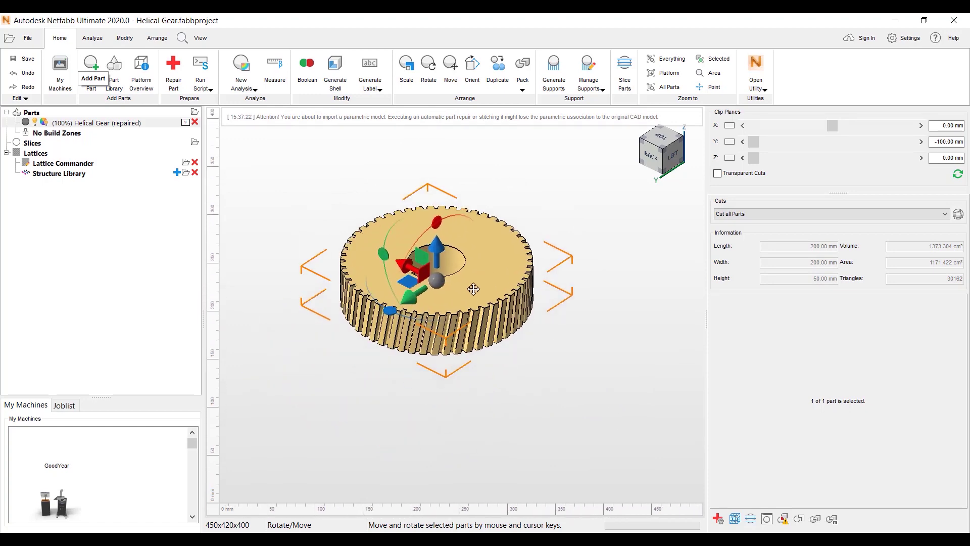
left_click(574, 208)
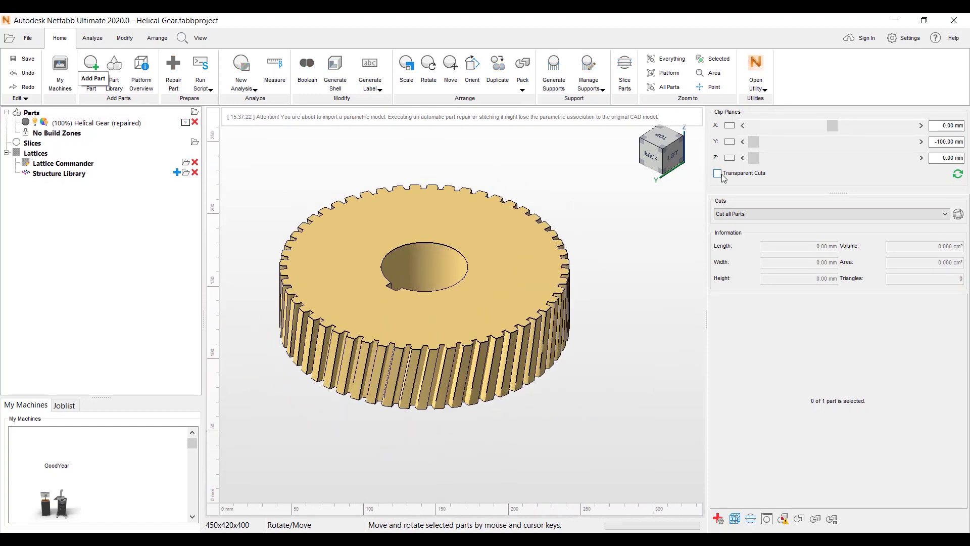
left_click_drag(755, 142, 838, 149)
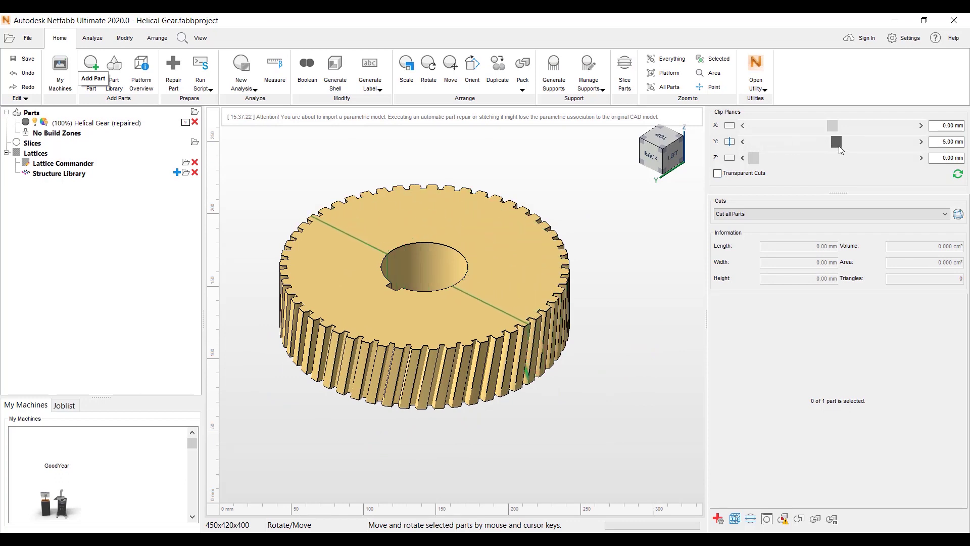
left_click(729, 142)
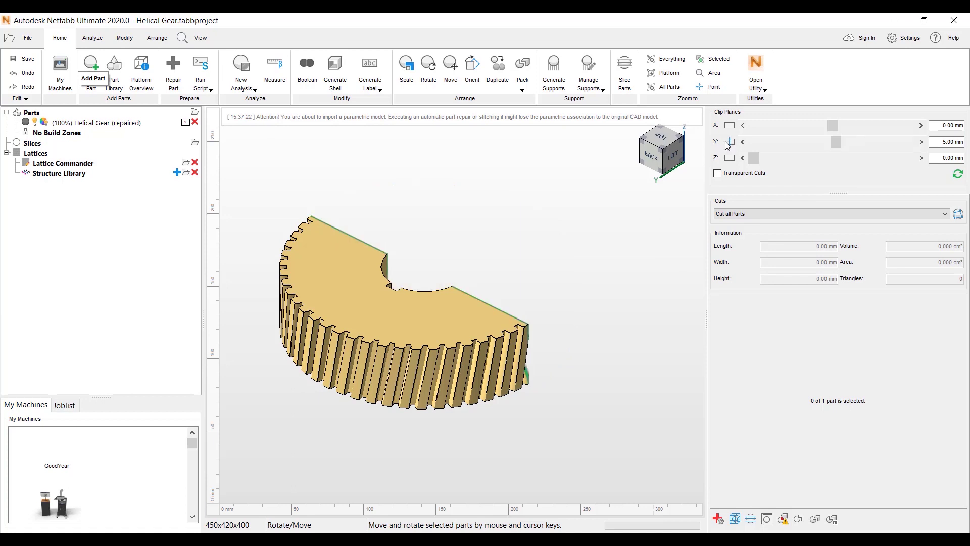
left_click(731, 143)
right_click_drag(585, 255, 506, 305)
left_click_drag(836, 147, 816, 143)
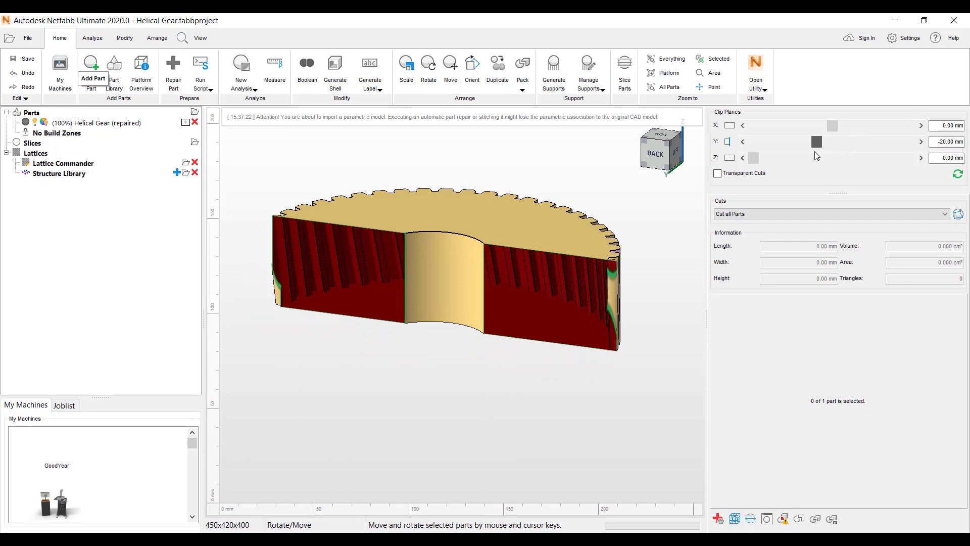
scroll(469, 291, "down", 2)
scroll(474, 314, "down", 1)
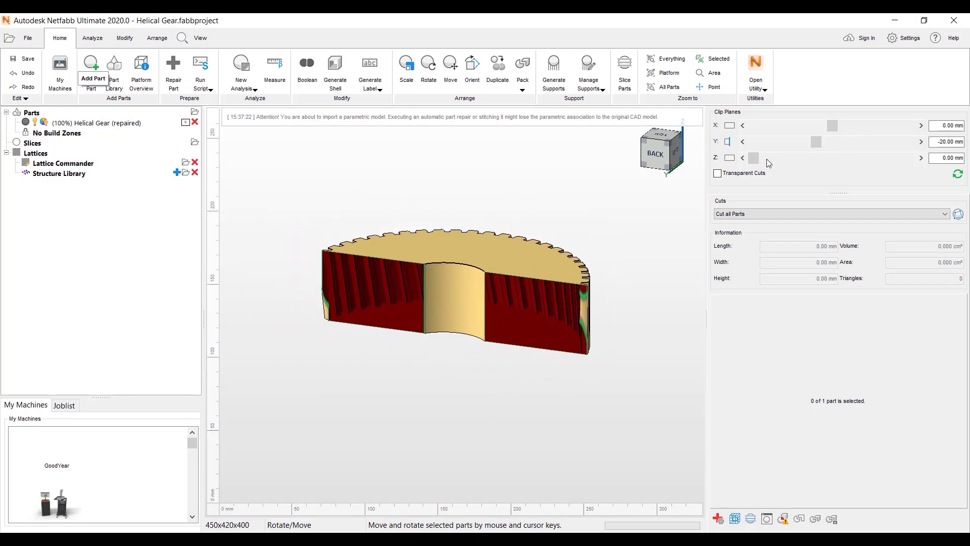
left_click(729, 142)
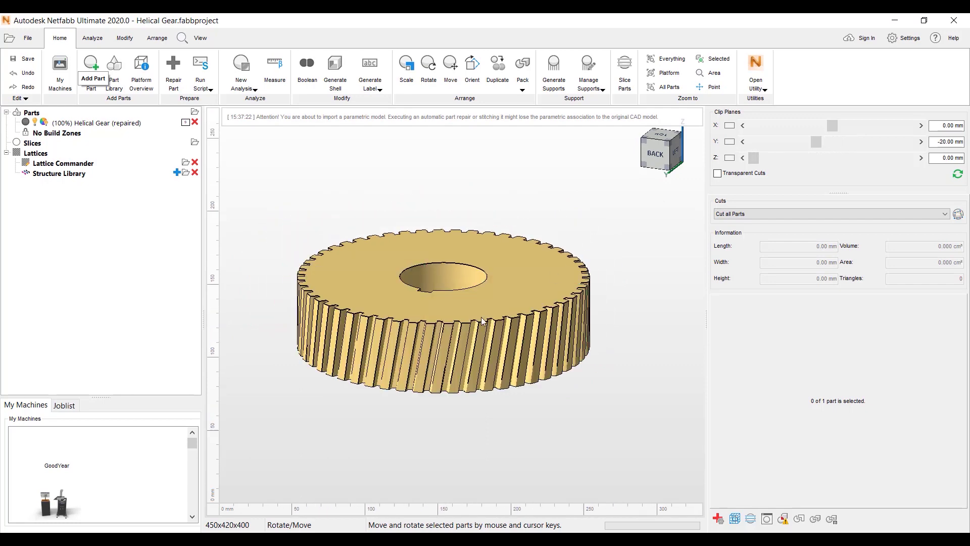
right_click_drag(484, 322, 478, 335)
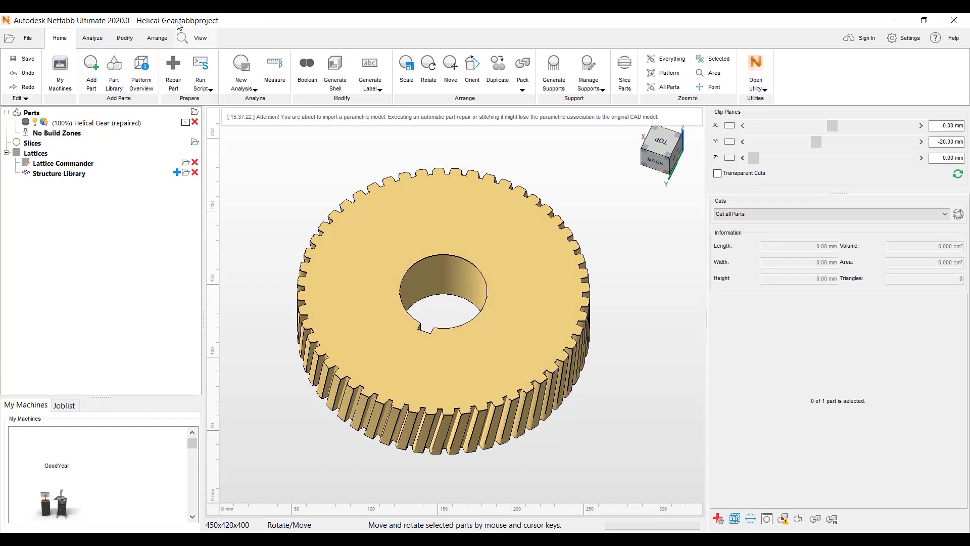
Start the Lattice Assistant on the Helical Gear and orbit to a top-down view.
left_click(123, 40)
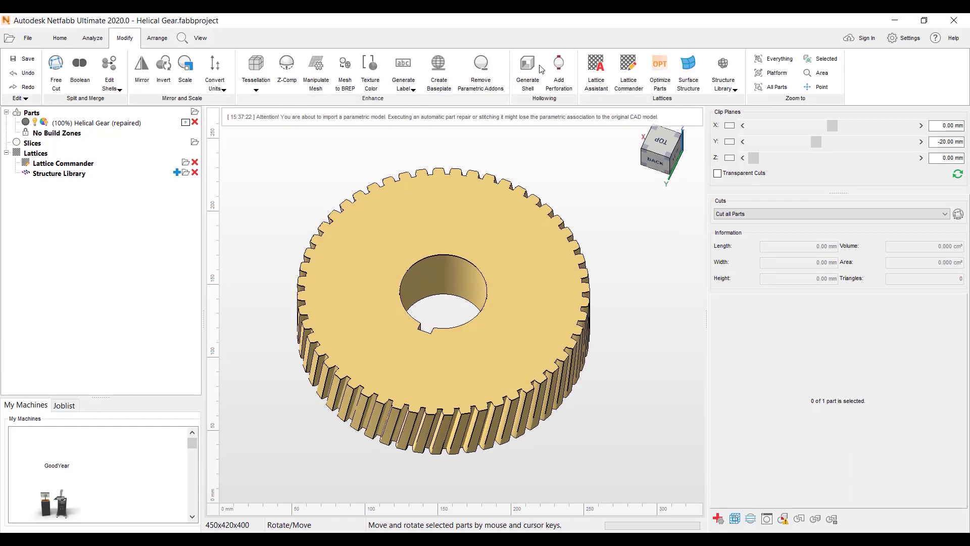
left_click(593, 70)
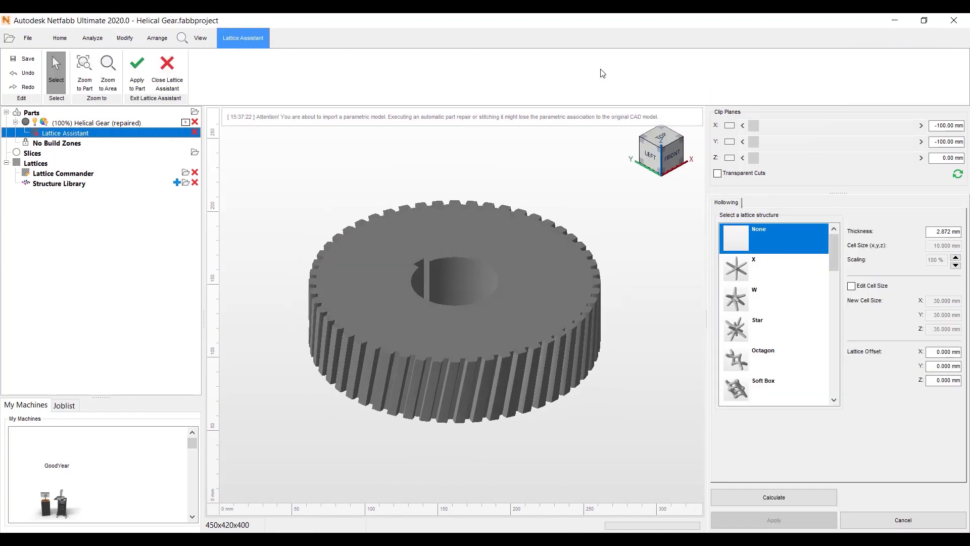
right_click_drag(509, 308, 540, 316)
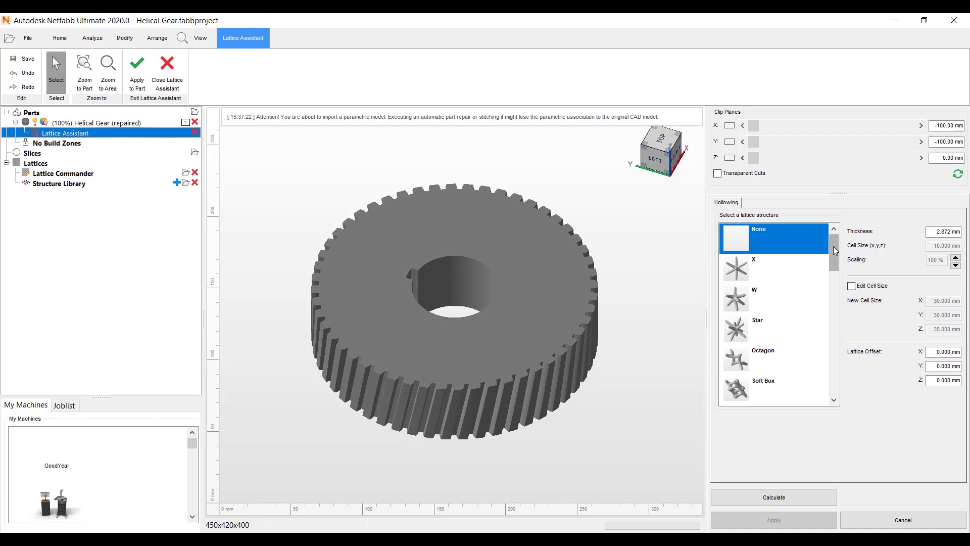
mouse_move(834, 251)
left_mouse_down()
mouse_move(840, 393)
mouse_move(848, 335)
mouse_move(839, 248)
left_mouse_up()
Choose the X lattice structure and set the shell thickness to 3.0 mm.
left_click(734, 270)
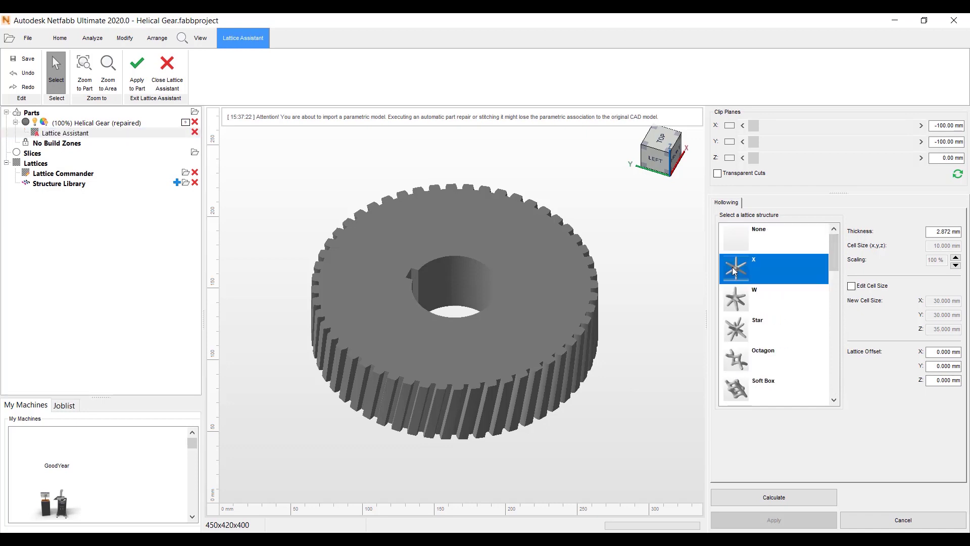
left_click(959, 232)
key("BackSpace")
key("BackSpace")
key("BackSpace")
key("BackSpace")
key("BackSpace")
type("3.0")
Set custom lattice cell sizes of X 35, Y 35, Z 40 mm and calculate.
left_click(852, 286)
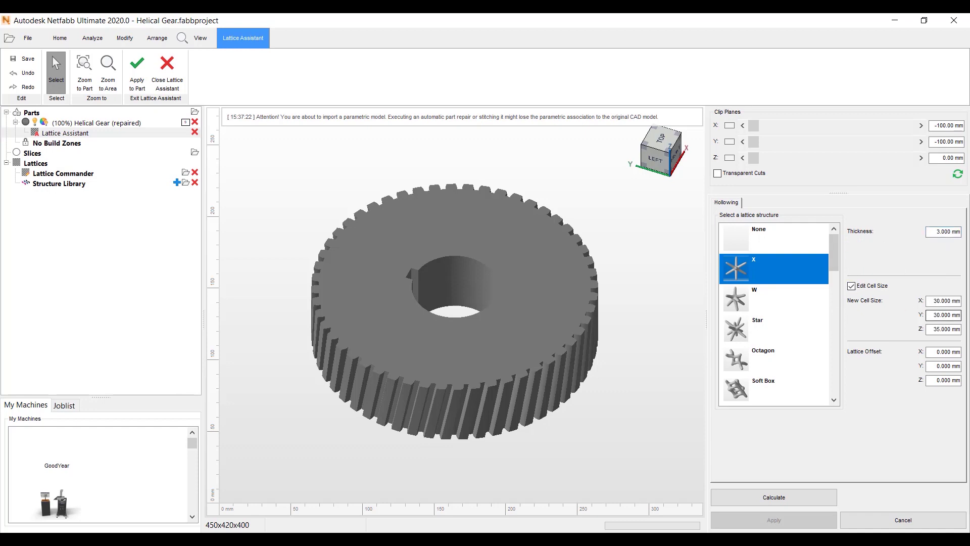
left_click(960, 301)
key("BackSpace")
key("BackSpace")
key("BackSpace")
key("BackSpace")
key("BackSpace")
key("BackSpace")
type("35")
left_click(960, 315)
key("BackSpace")
key("BackSpace")
key("BackSpace")
key("BackSpace")
key("BackSpace")
key("BackSpace")
left_click(959, 328)
key("BackSpace")
key("BackSpace")
key("BackSpace")
key("BackSpace")
key("BackSpace")
key("BackSpace")
type("40")
left_click(758, 500)
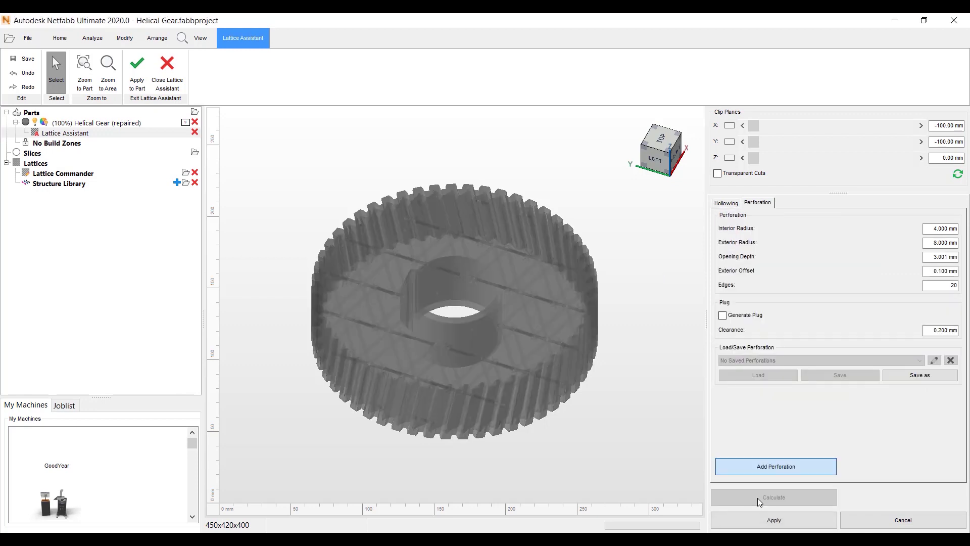
Orbit the gear to inspect its underside.
right_click_drag(405, 326, 541, 179)
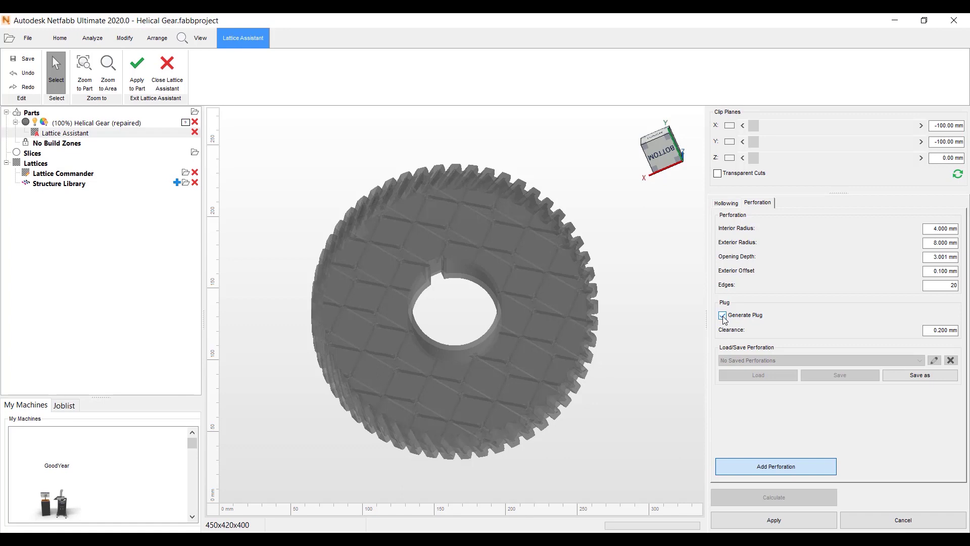
Turn off plug generation and place two perforation holes on the gear's bottom face.
left_click(723, 315)
left_click(444, 241)
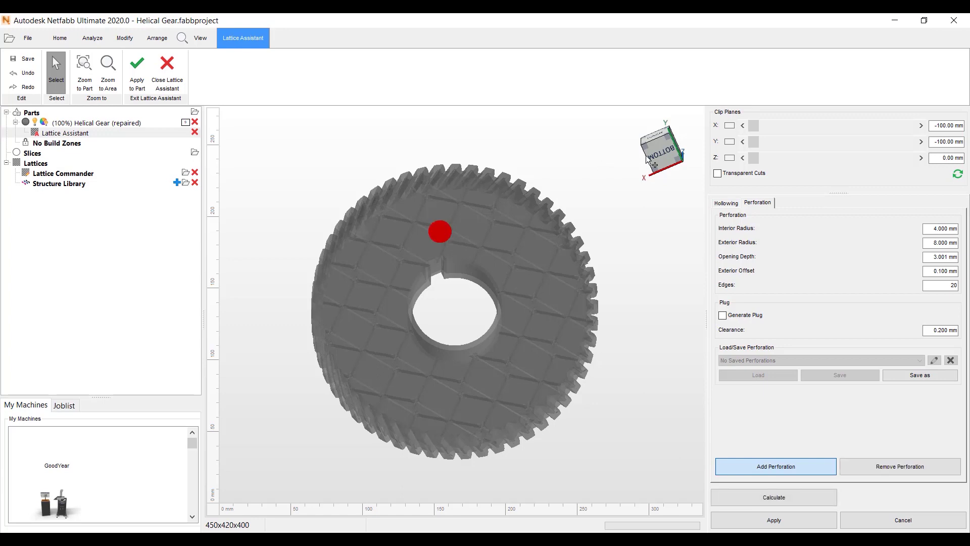
mouse_move(445, 241)
right_mouse_down()
mouse_move(511, 384)
mouse_move(463, 238)
right_mouse_up()
left_click(459, 222)
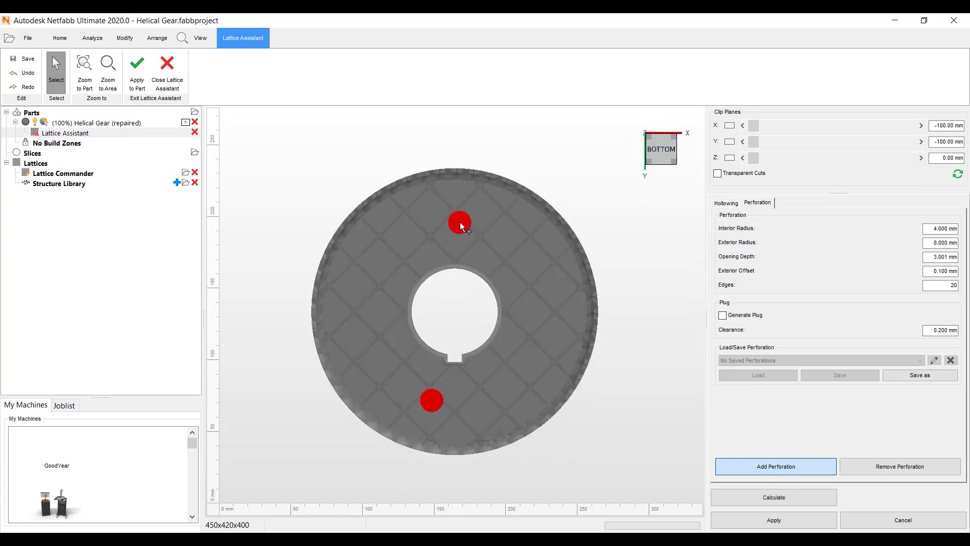
mouse_move(513, 303)
right_mouse_down()
mouse_move(524, 316)
mouse_move(526, 264)
mouse_move(519, 315)
right_mouse_up()
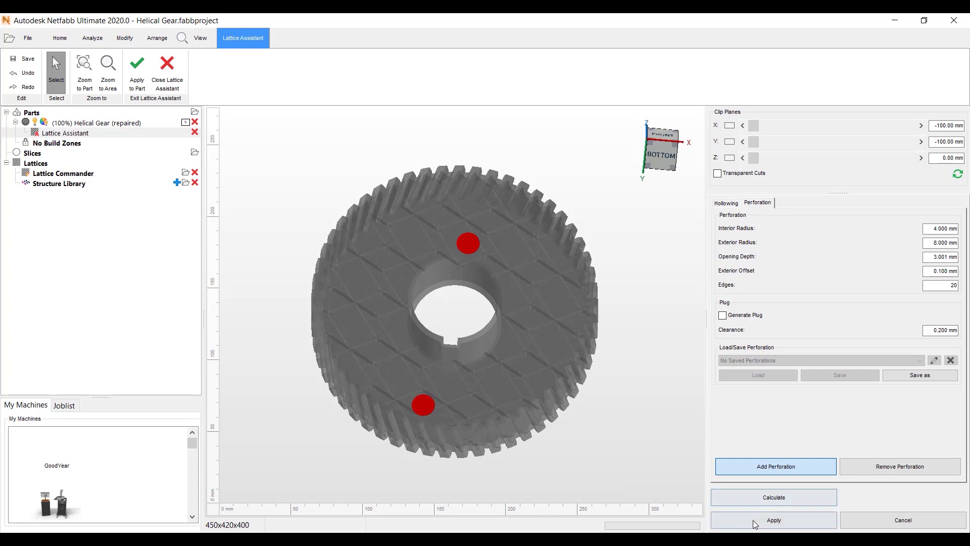
Calculate and apply the perforations, replacing the original gear with the hollowed part.
left_click(768, 497)
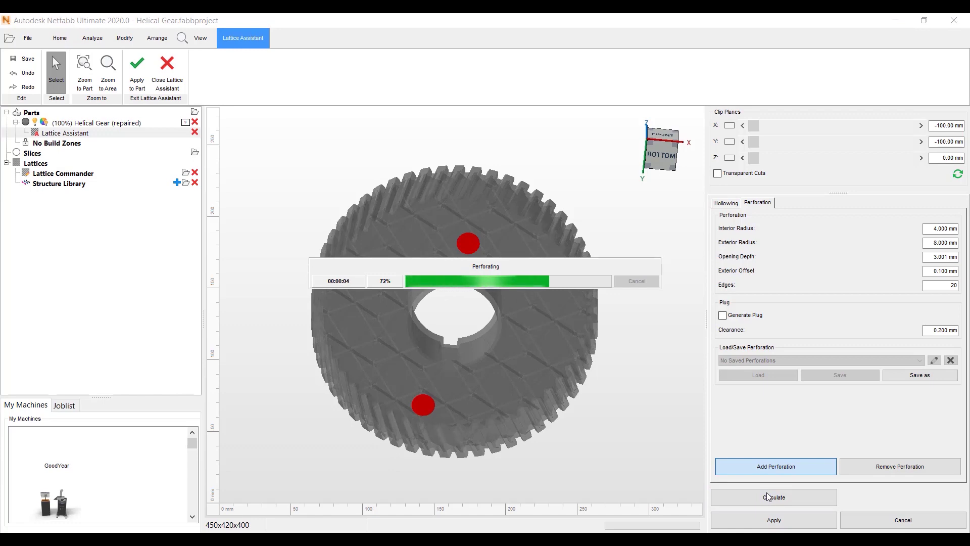
left_click(774, 520)
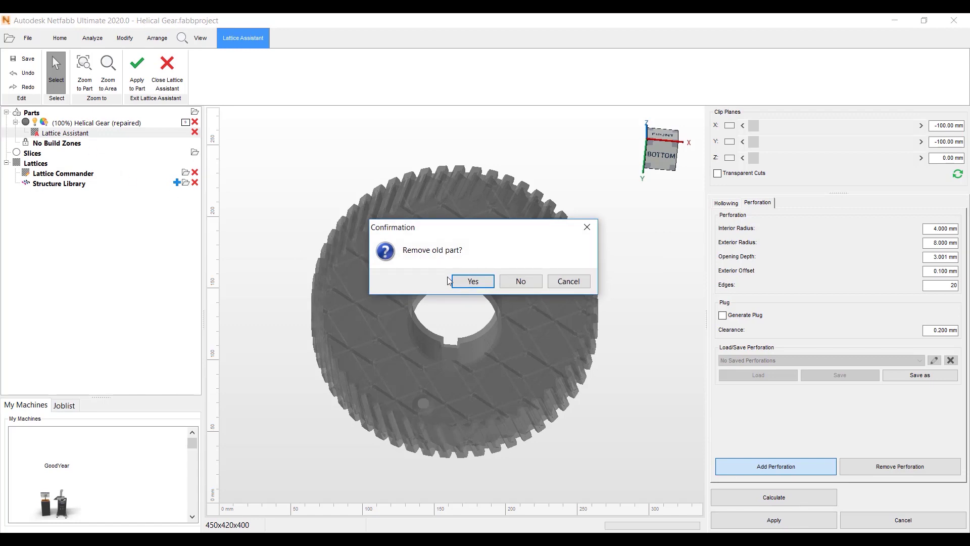
left_click(463, 281)
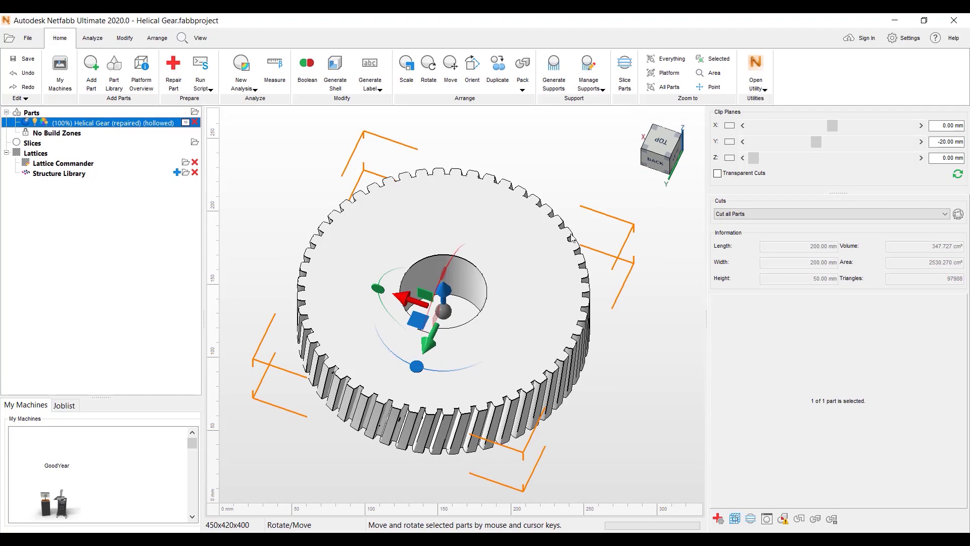
right_click_drag(437, 281, 456, 279)
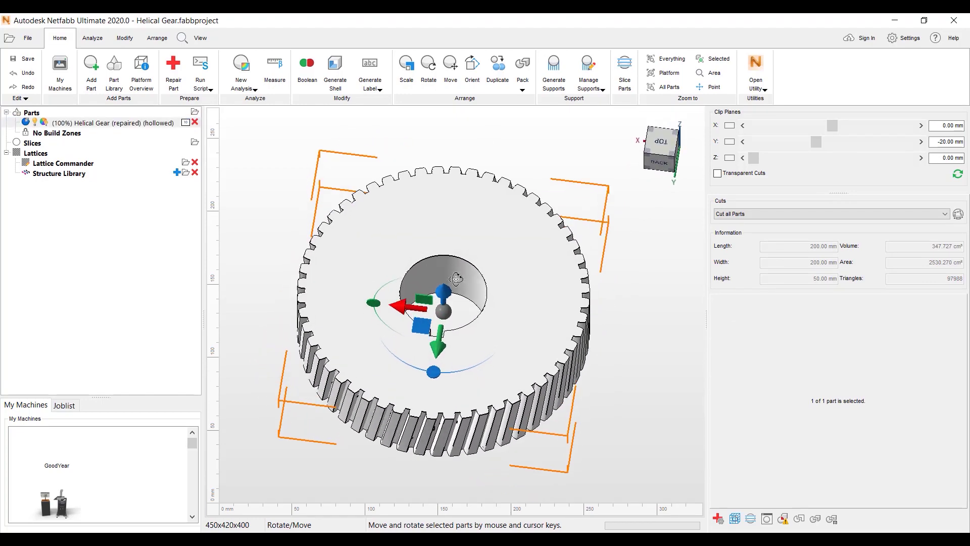
left_click(729, 142)
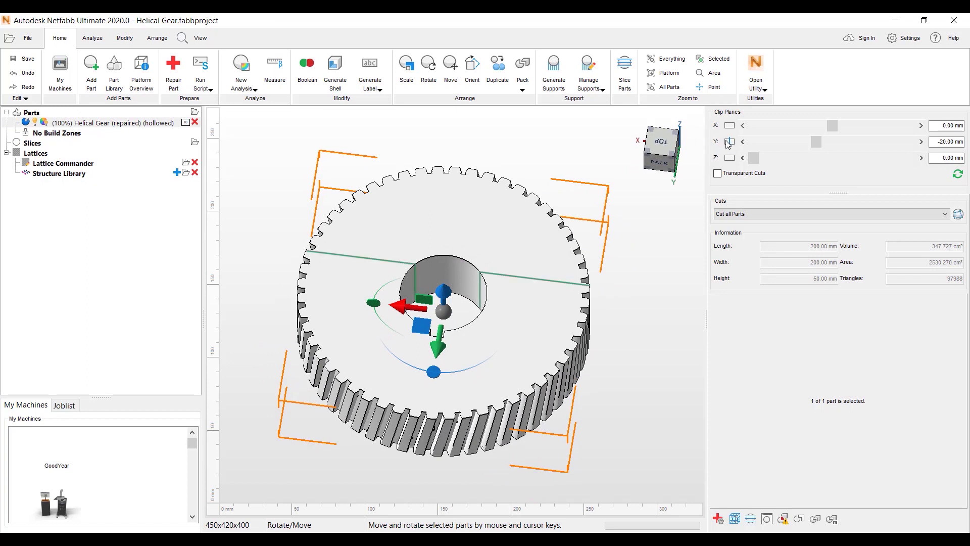
right_click_drag(288, 404, 262, 347)
scroll(424, 362, "up", 3)
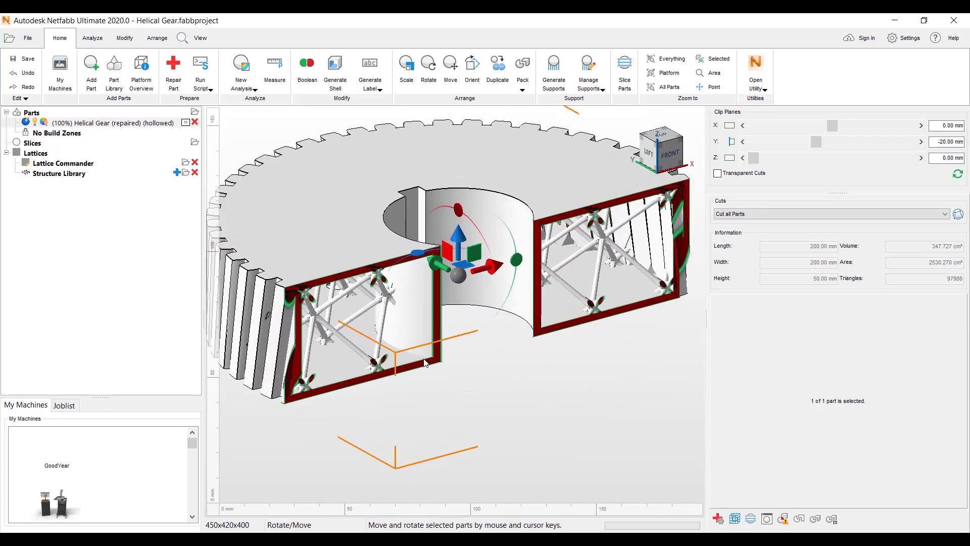
right_click_drag(570, 236, 492, 255)
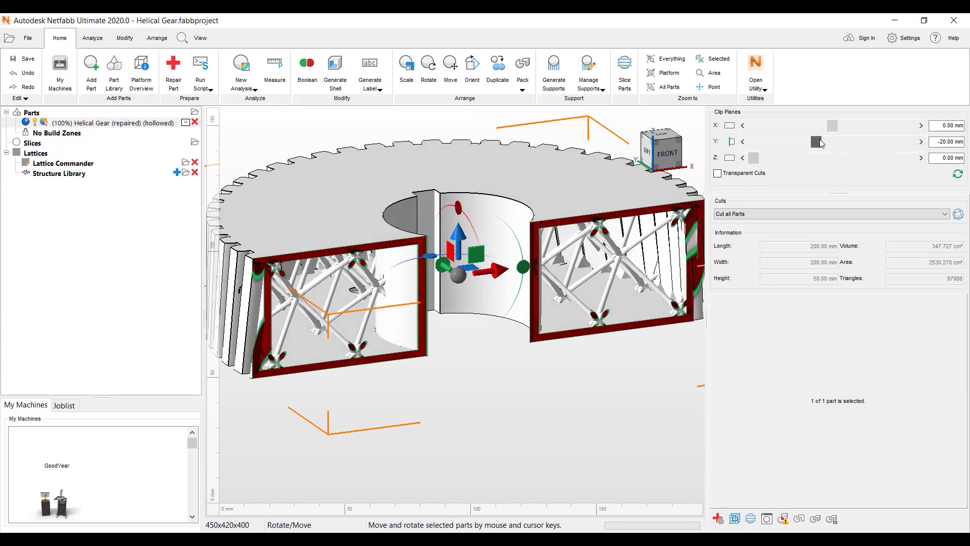
left_click_drag(817, 142, 746, 174)
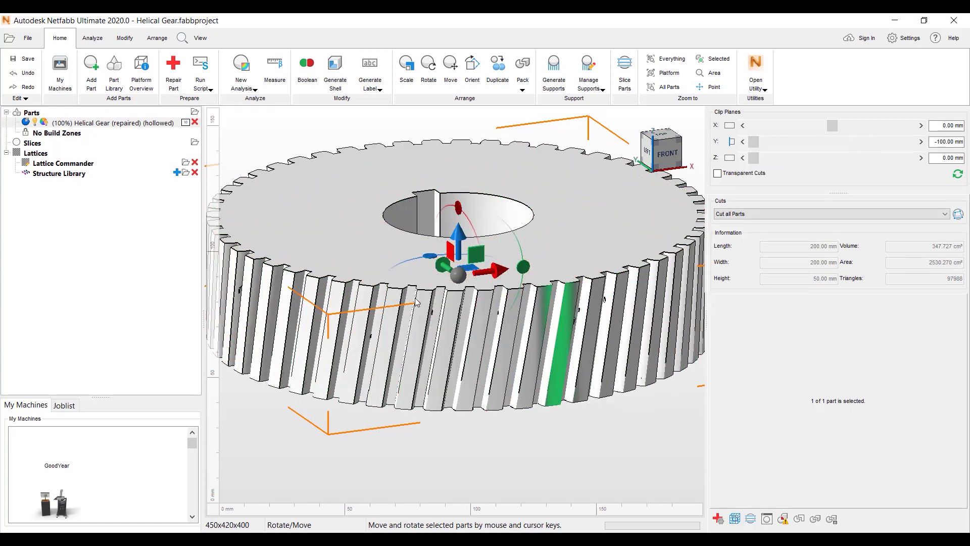
scroll(417, 302, "down", 3)
right_click_drag(448, 318, 551, 294)
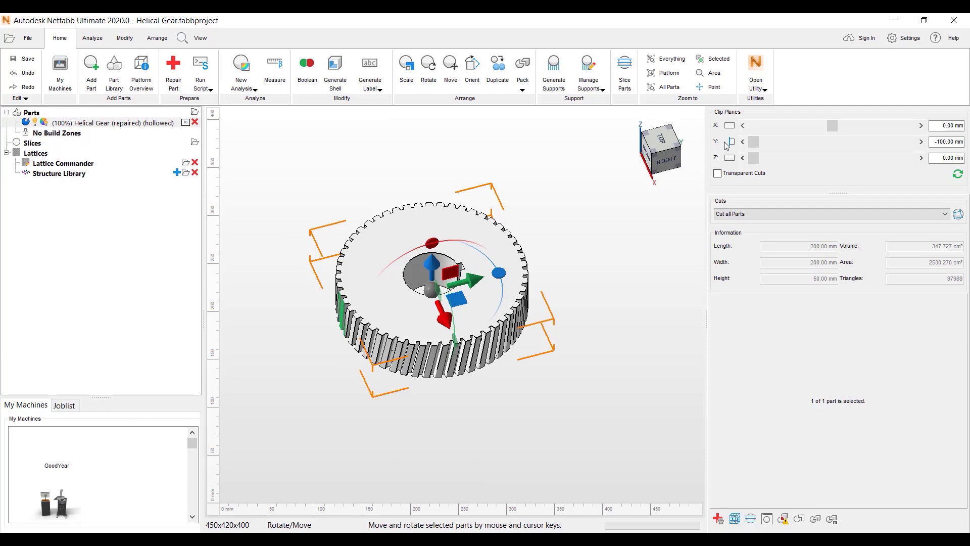